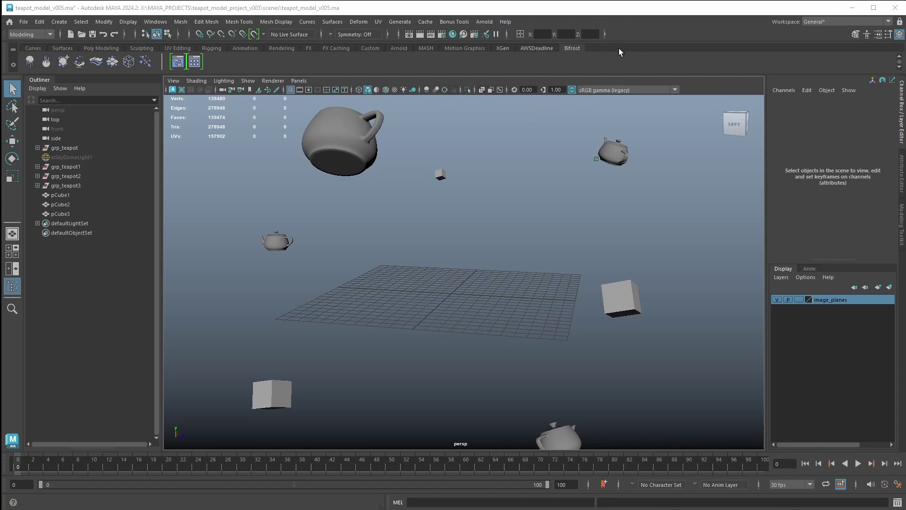
- Collapse and re-expand the transform input fields, then bring up the input-line operations menu
left_click(507, 34)
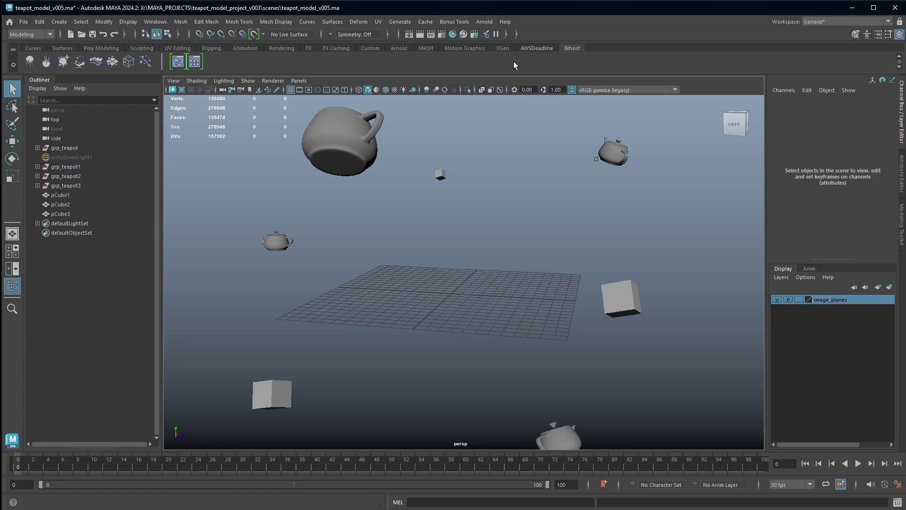
left_click(505, 33)
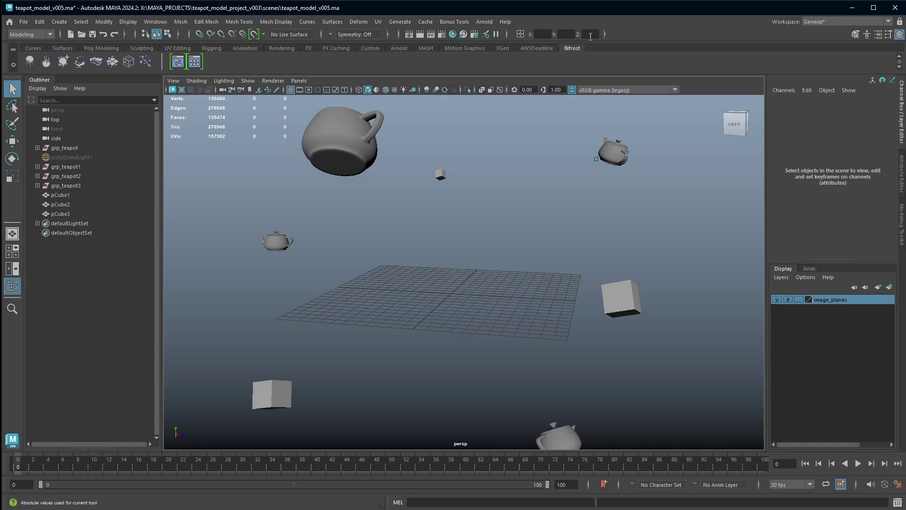
left_click(517, 35)
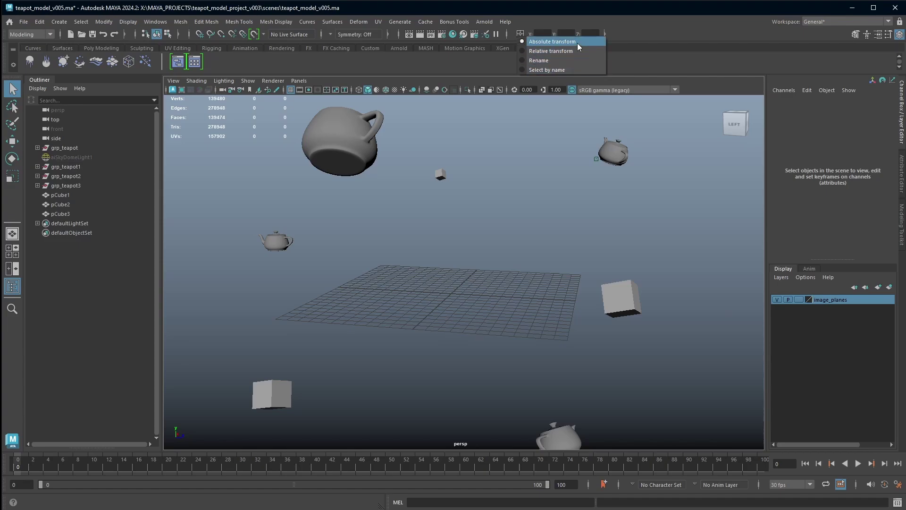
- Use Absolute transform to move grp_teapot to X 0, Y 0, Z 0
left_click(543, 42)
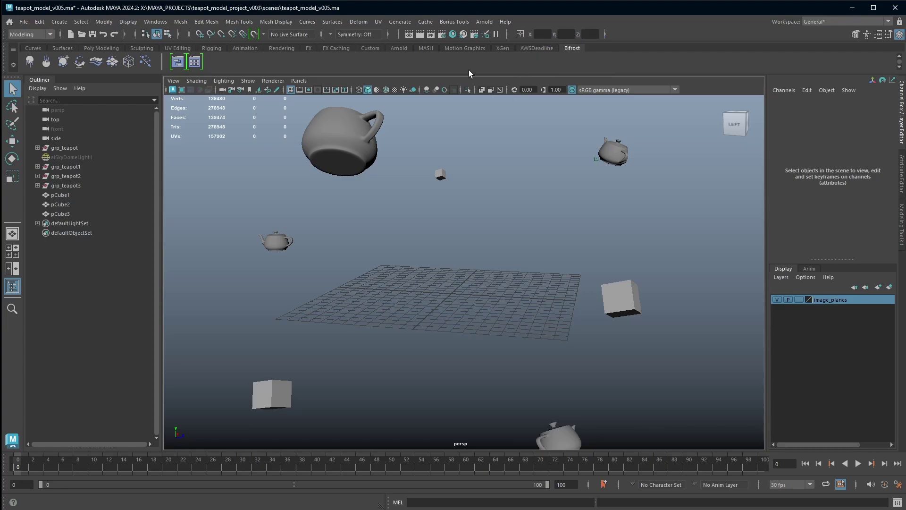
left_click(78, 147)
left_click(543, 34)
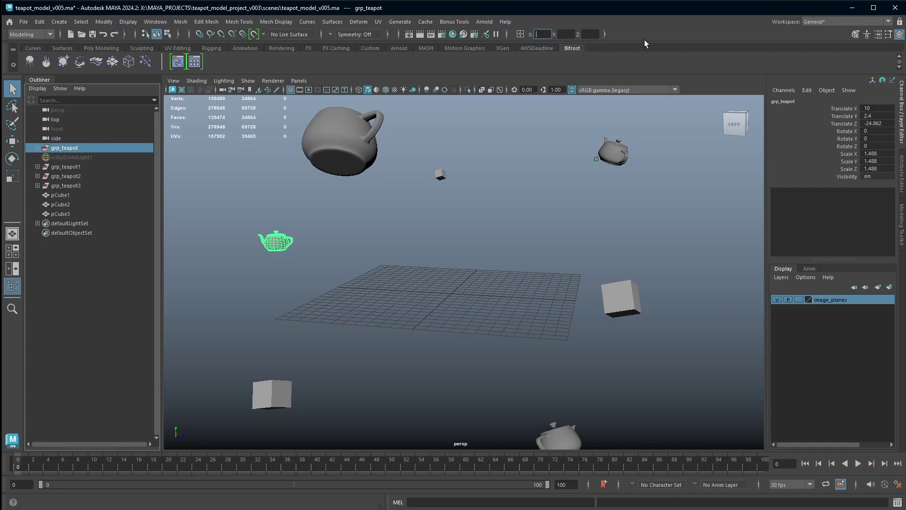
type("0")
key("Tab")
type("0")
key("Tab")
type("0")
key("Return")
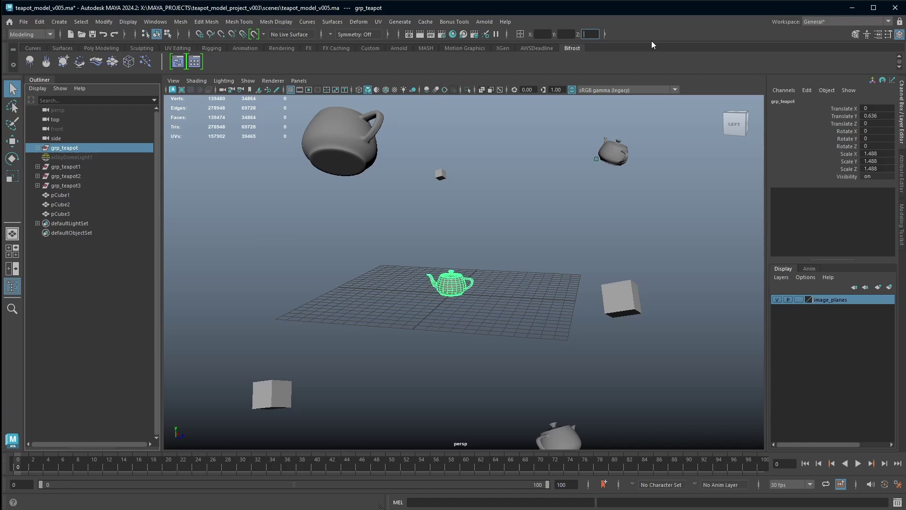
- Select grp_teapot2 via its top-right teapot and enter 0, 0, 0 to move it onto the grid centre
left_click(620, 154)
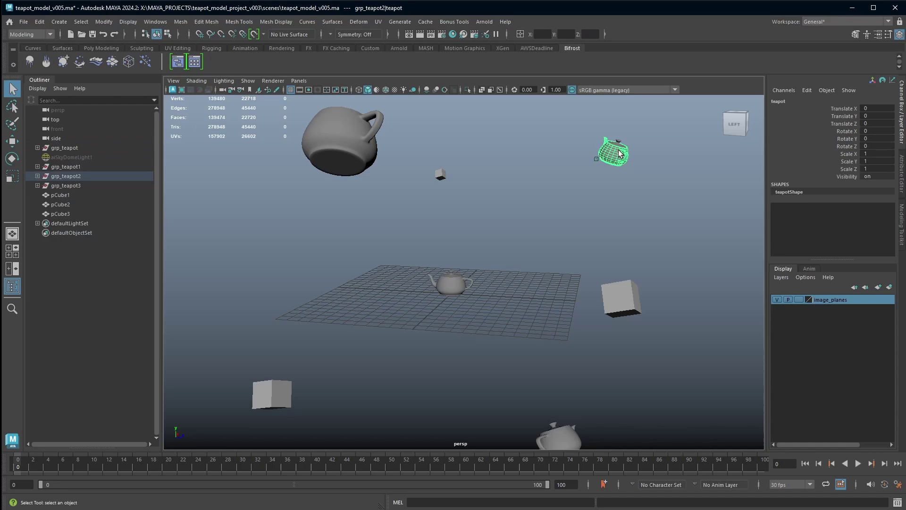
key("Up")
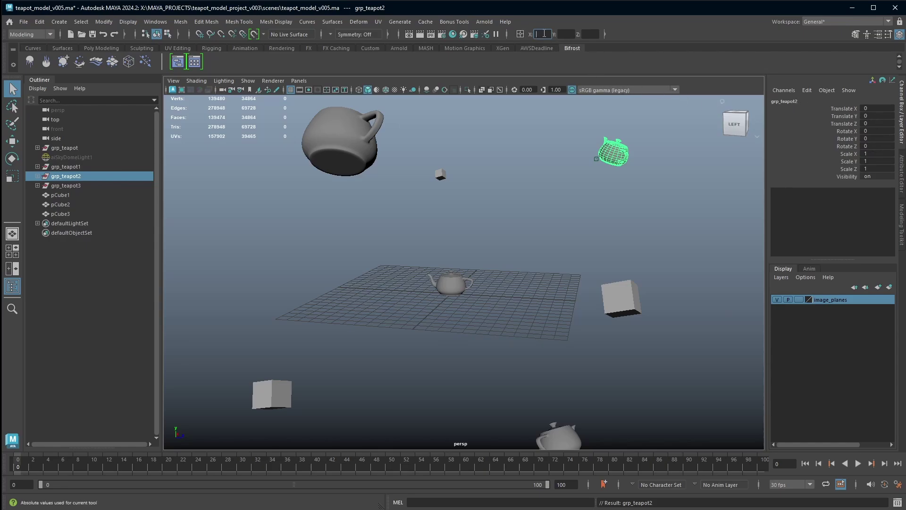
key("Tab")
type("0")
key("Tab")
type("0")
key("Return")
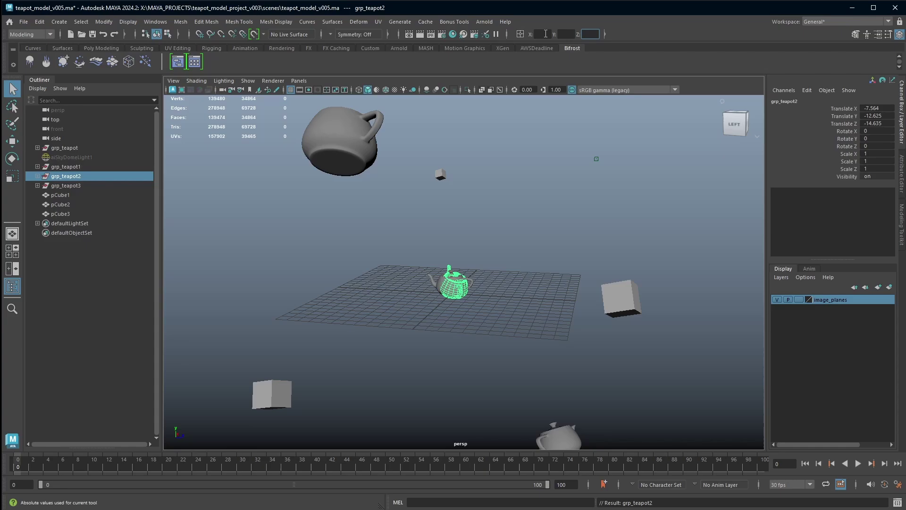
- Select grp_teapot1 and set its scale to 1, 1, 1 with the Scale tool
left_click(66, 166)
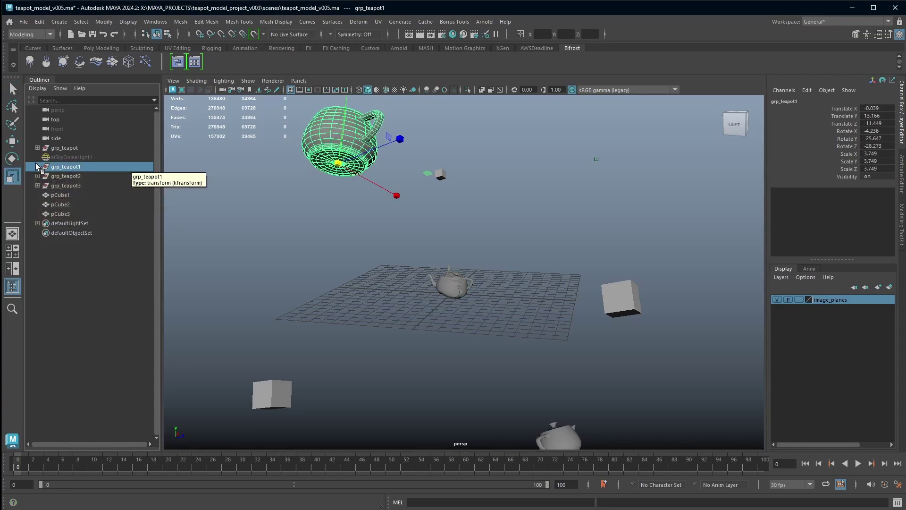
left_click(12, 158)
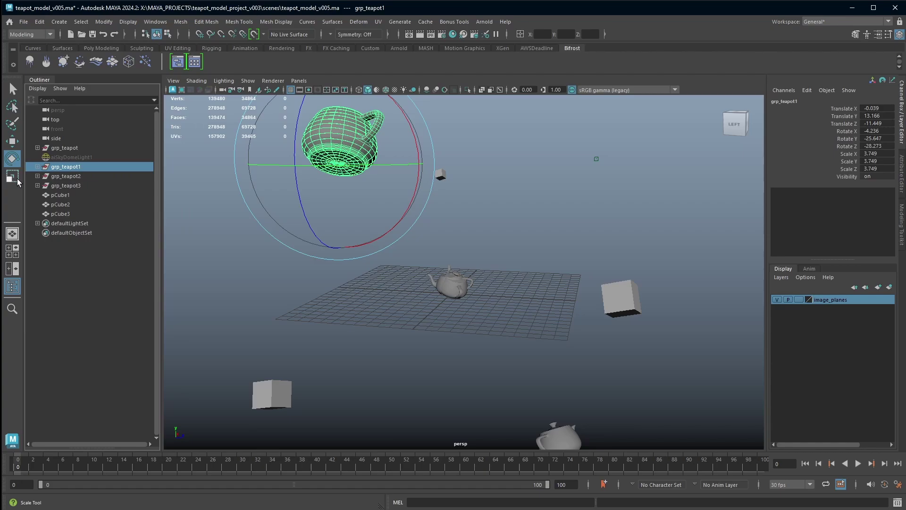
left_click(17, 180)
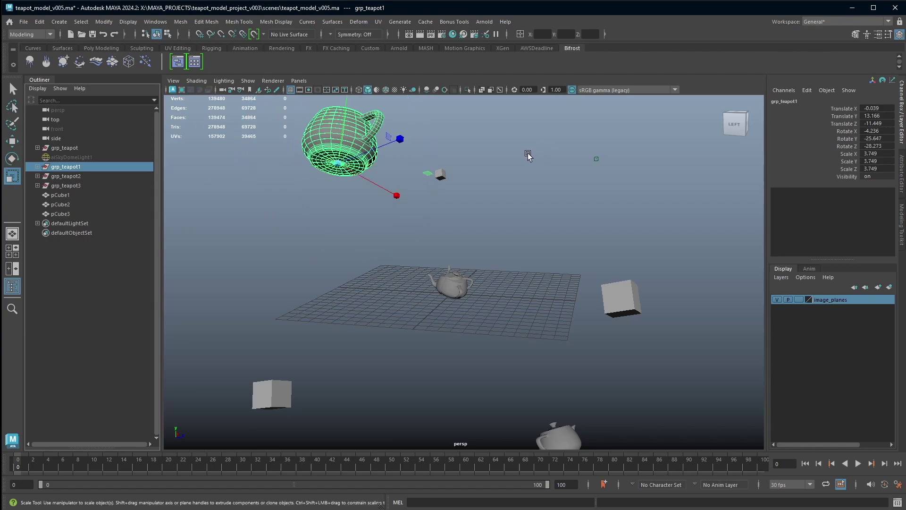
middle_click_drag(542, 168, 503, 199, "alt")
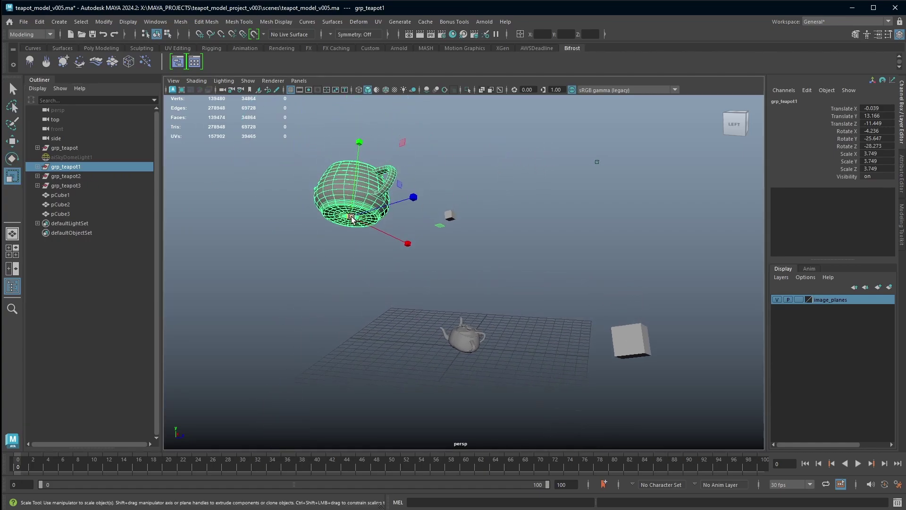
left_click(352, 218)
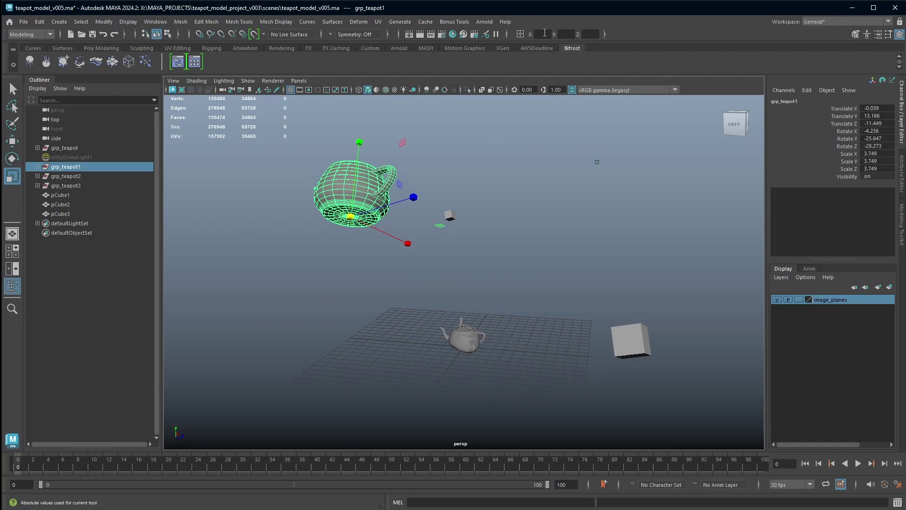
type("1")
key("Tab")
type("1")
key("Tab")
type("1")
key("Return")
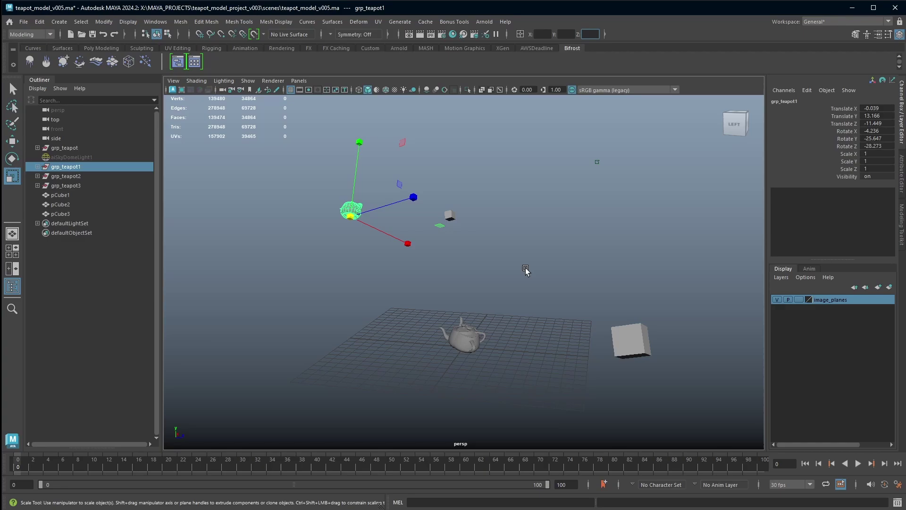
- Reset grp_teapot1's rotation to 0, 0, 0 with the Rotate tool
key("e")
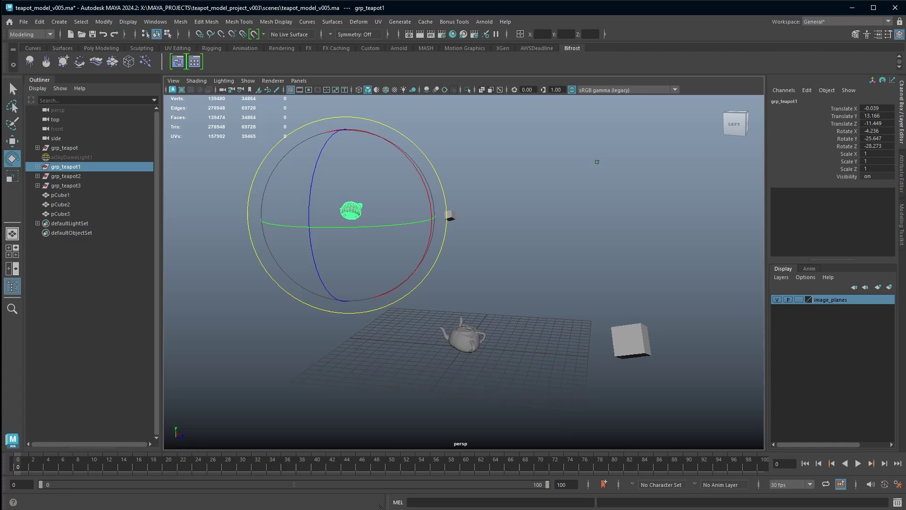
left_click(392, 126)
left_click(543, 34)
type("0")
key("Tab")
type("0")
key("Tab")
type("0")
key("Return")
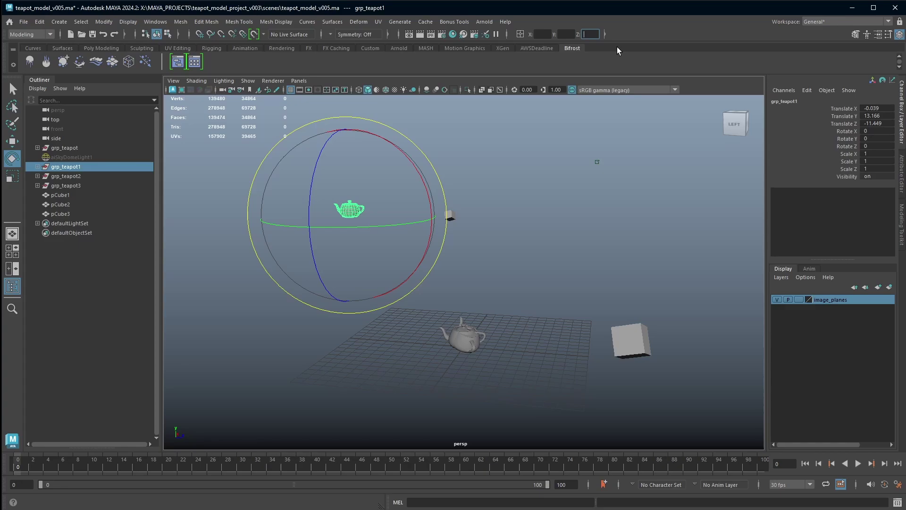
- Switch to Relative transform and move grp_teapot1 10 units along X
key("w")
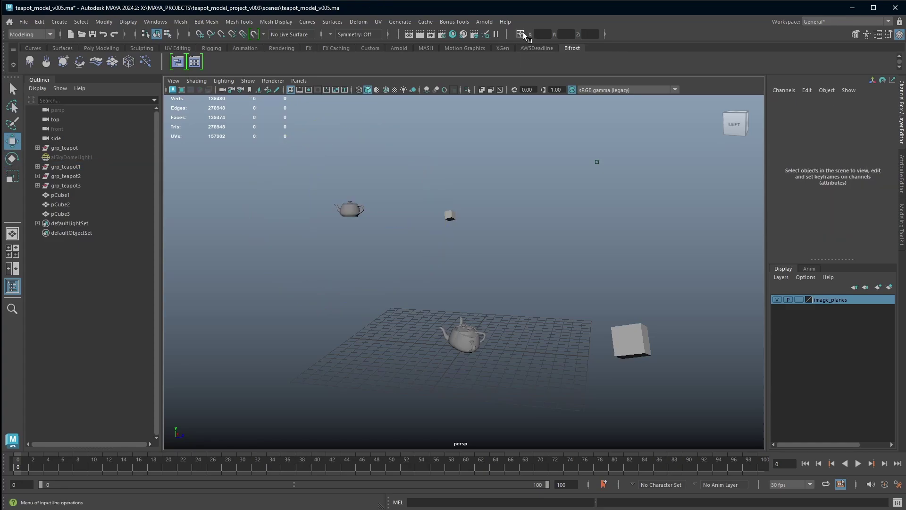
left_click(521, 34)
left_click(559, 52)
left_click(593, 33)
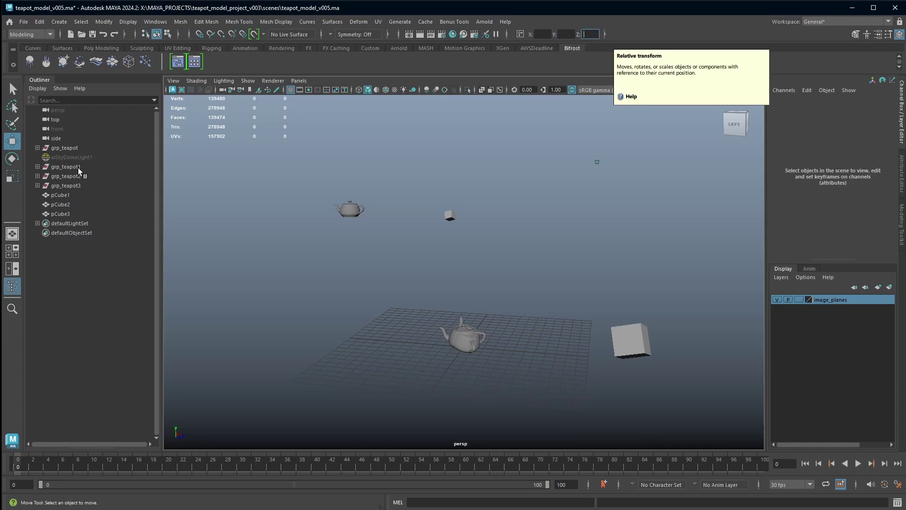
left_click(66, 166)
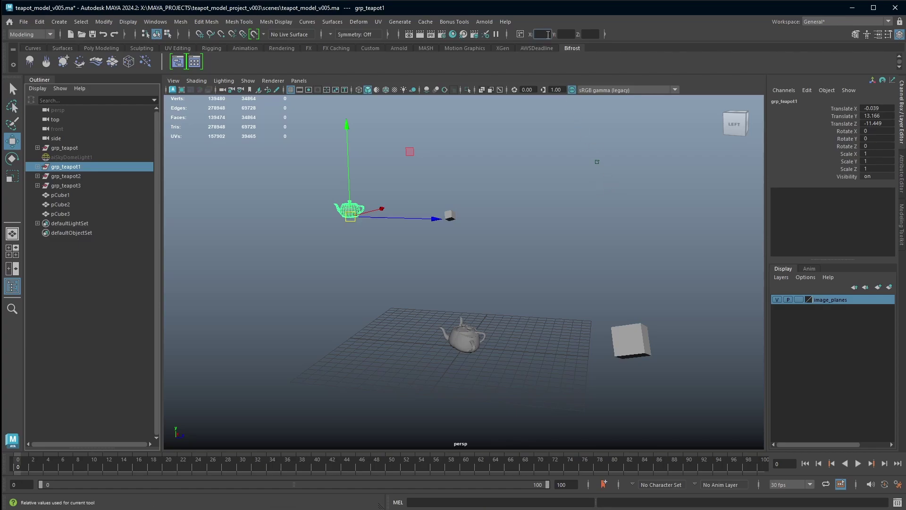
type("10")
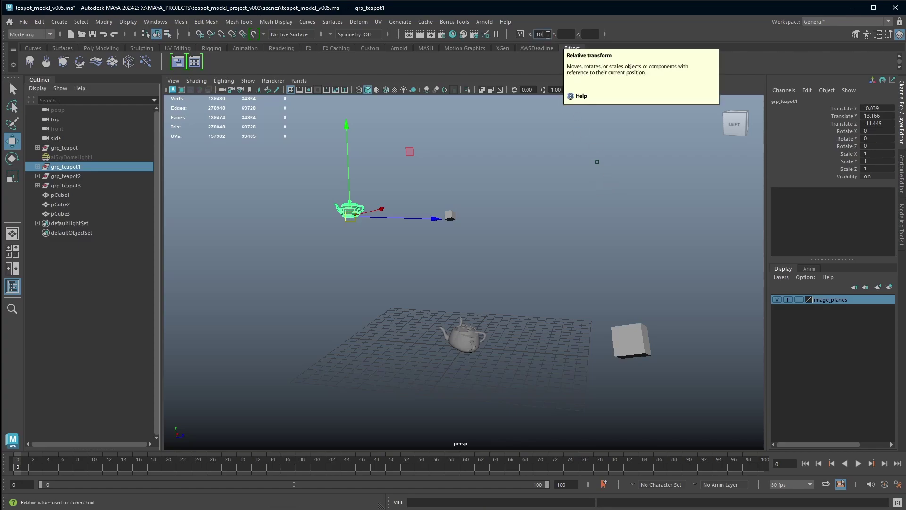
key("Return")
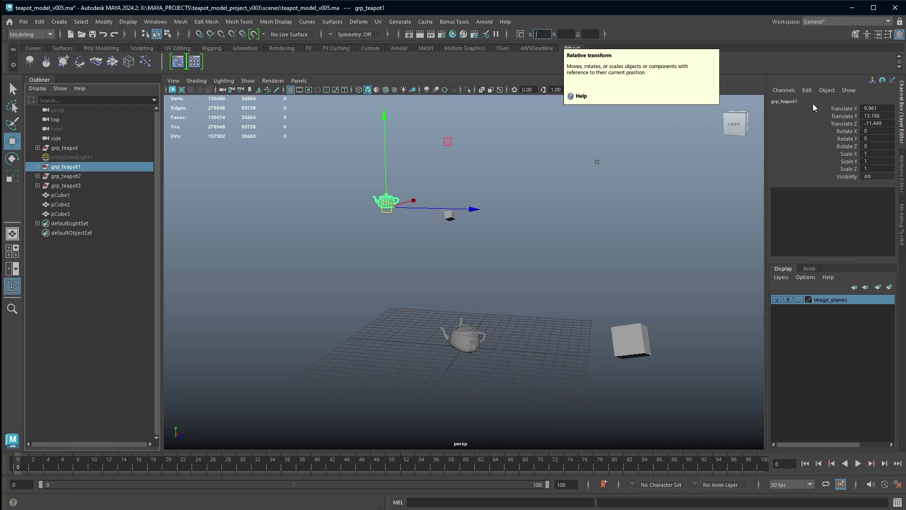
- Add another 10 to grp_teapot1's Translate X using +=10 in the Channel Box
double_click(874, 109)
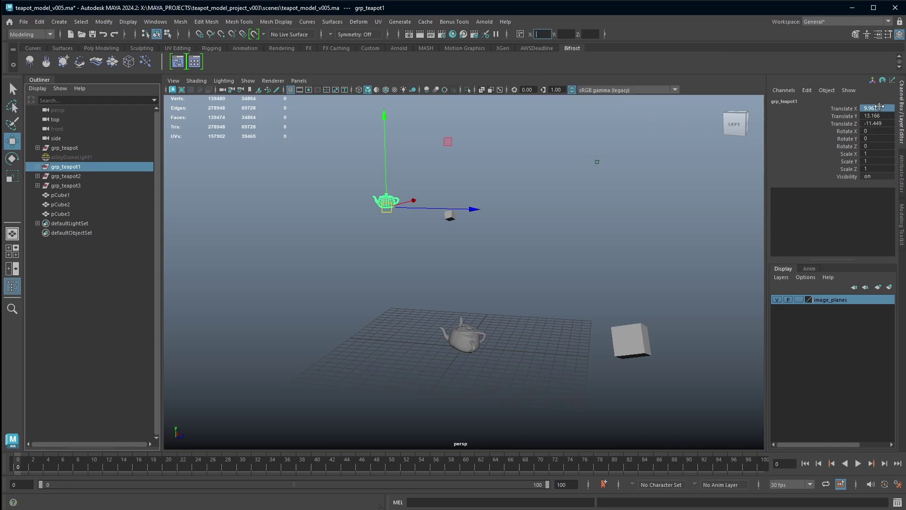
type("-")
key("Return")
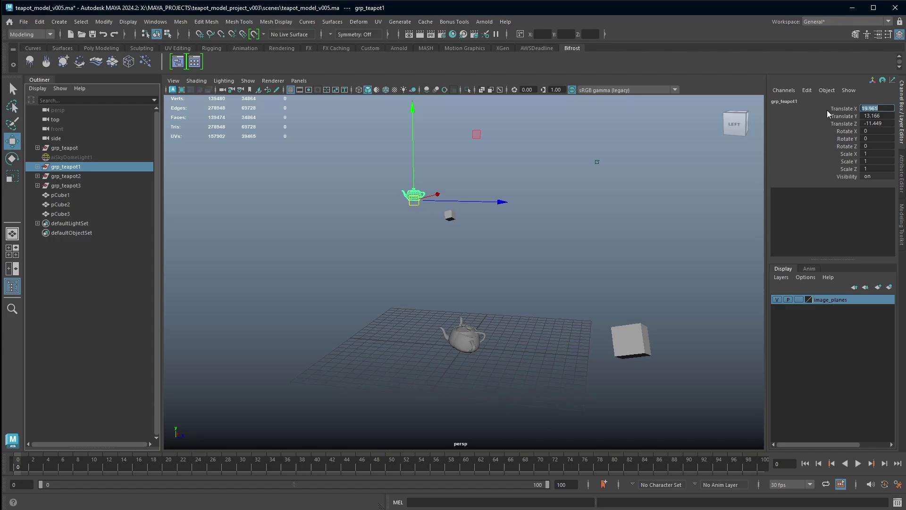
left_click(590, 35)
- Switch the input line to Rename and select grp_teapot through grp_teapot3 in the Outliner
left_click(521, 36)
left_click(550, 62)
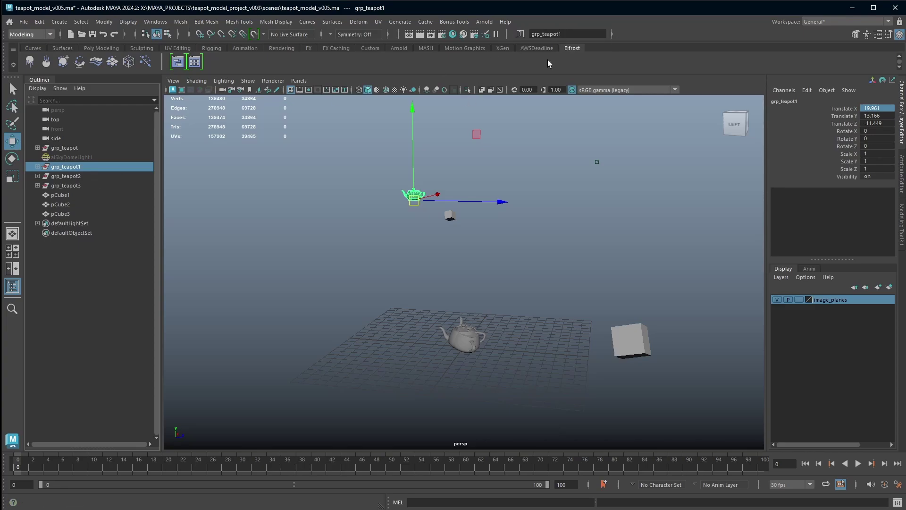
left_click(85, 148)
left_click(84, 170, "ctrl")
left_click(84, 176, "ctrl")
left_click(84, 185, "ctrl")
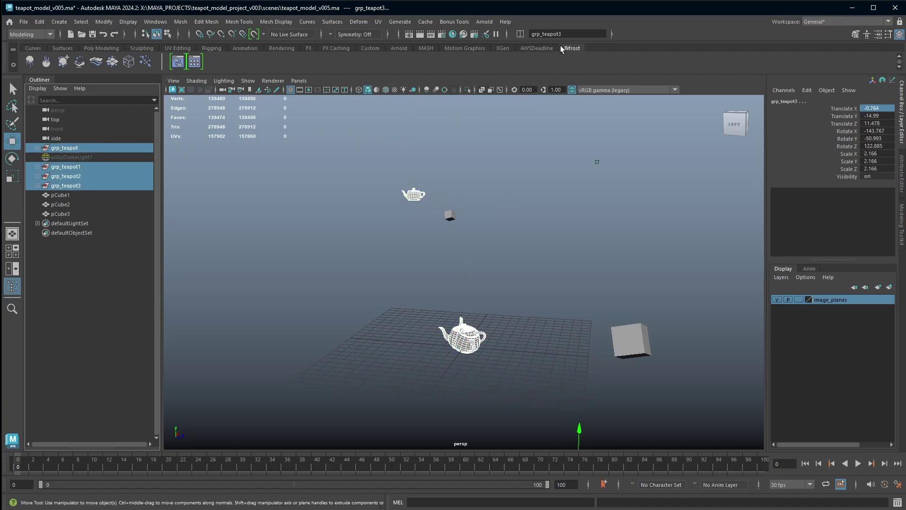
- Replace 'teapot' with 'cat' to rename the groups grp_cat through grp_cat3, then deselect
left_click_drag(563, 34, 546, 35)
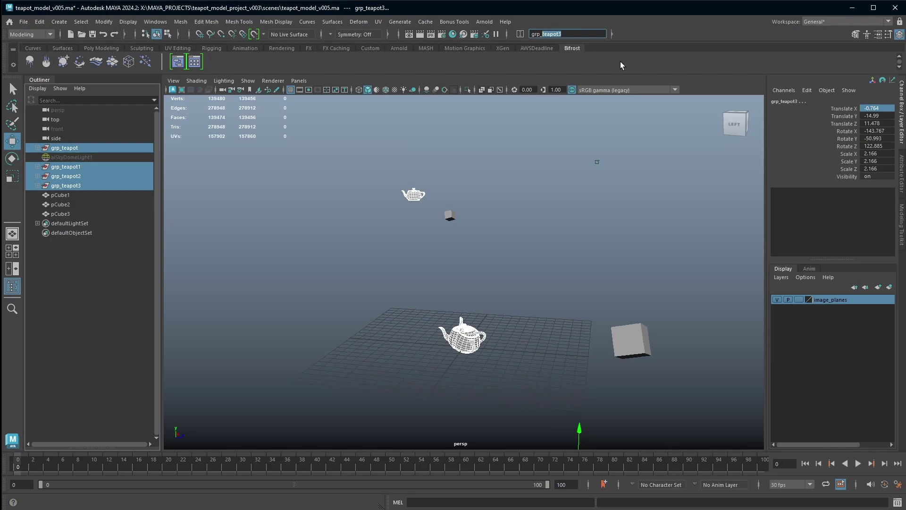
type("cat")
key("Return")
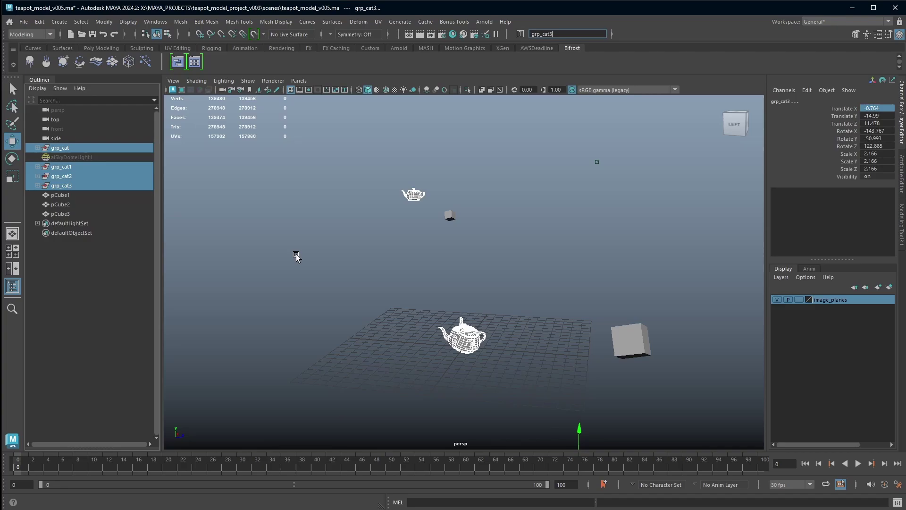
left_click(623, 250)
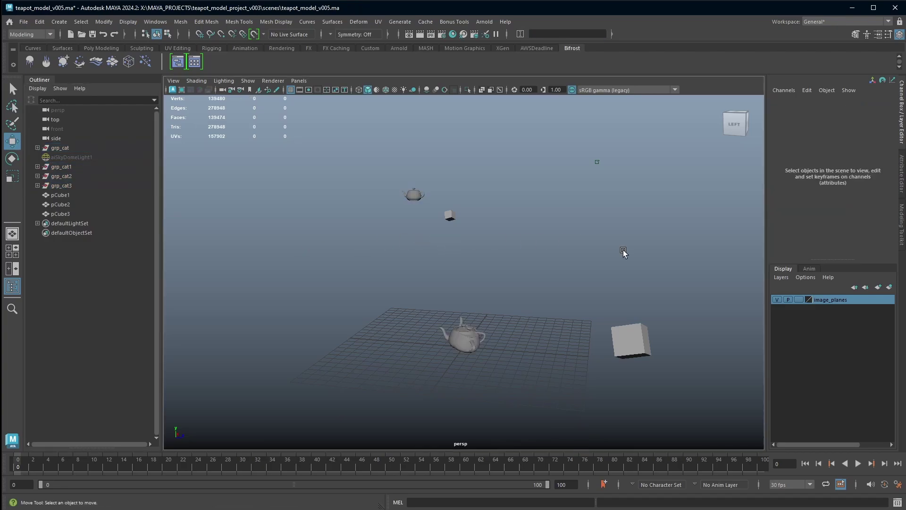
- Switch the input line to Select by name and select grp_cat
left_click(521, 34)
left_click(545, 70)
left_click(567, 34)
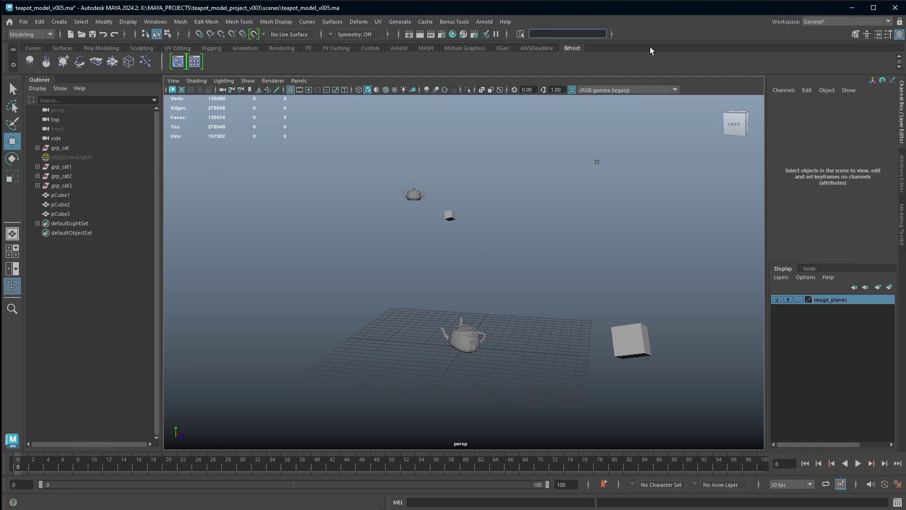
type("grp_cat")
key("Return")
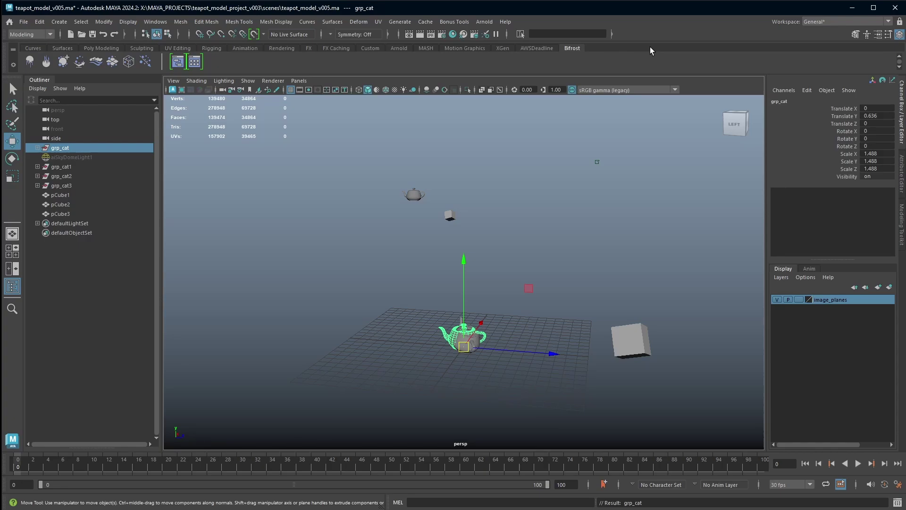
- Select all four groups with the wildcard pattern grp_cat*
left_click(589, 34)
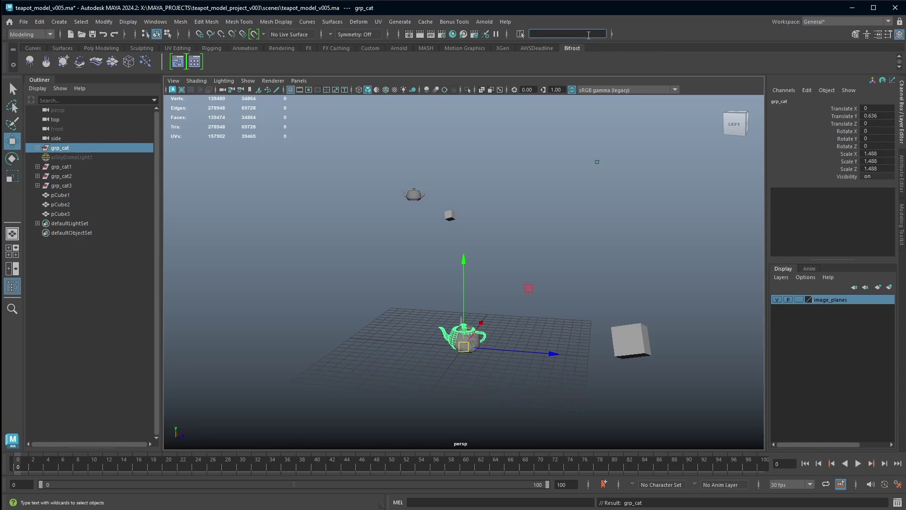
type("grp_cat*")
key("Return")
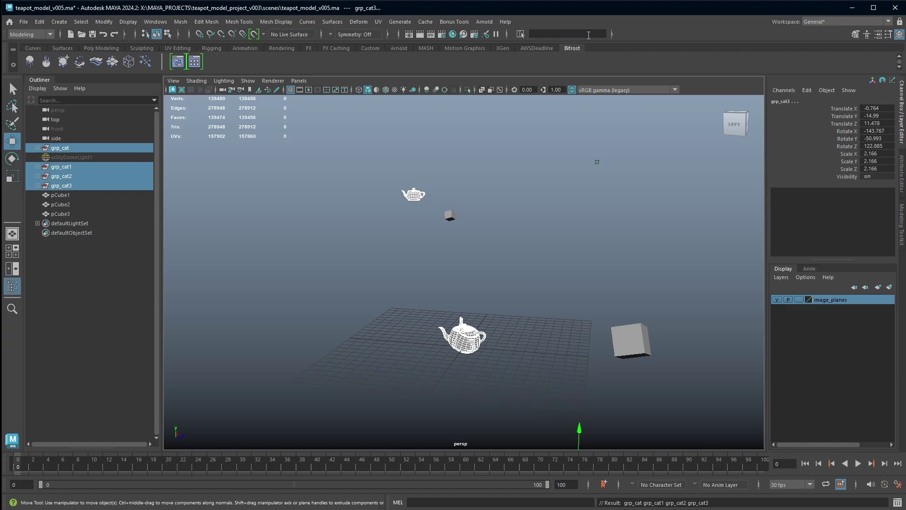
left_click_drag(543, 245, 514, 226, "alt")
- Select pCube1-3 by entering the name pattern *Cube*
left_click(514, 226)
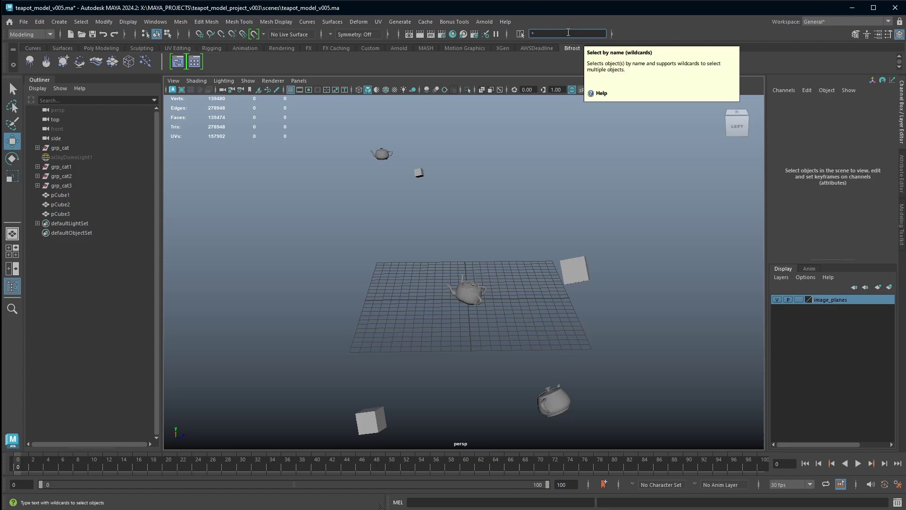
left_click(569, 33)
type("*Cube")
type("*")
key("Return")
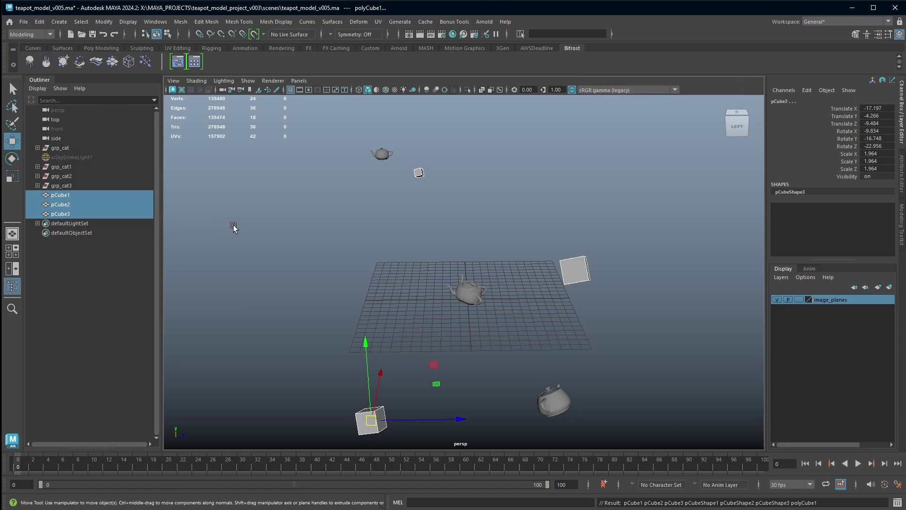
- Deselect the cubes and filter the Outliner list by *Cube
left_click(88, 101)
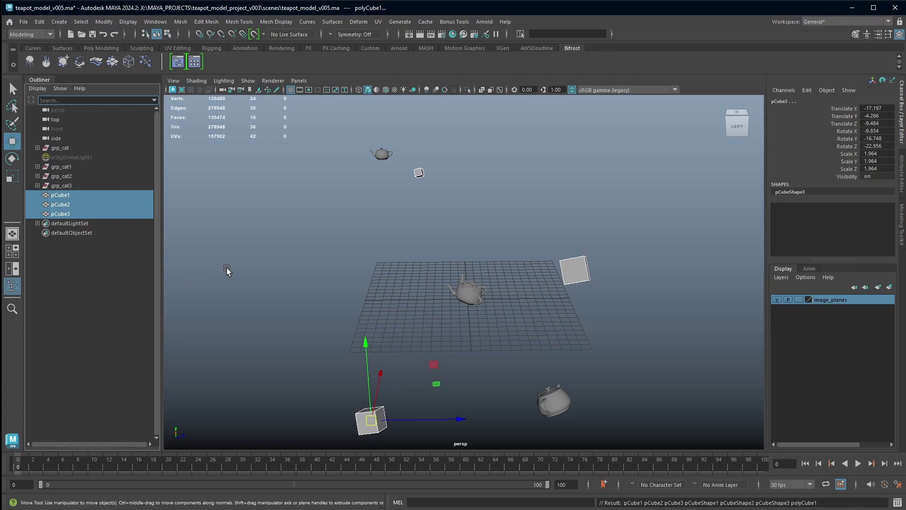
left_click(229, 269)
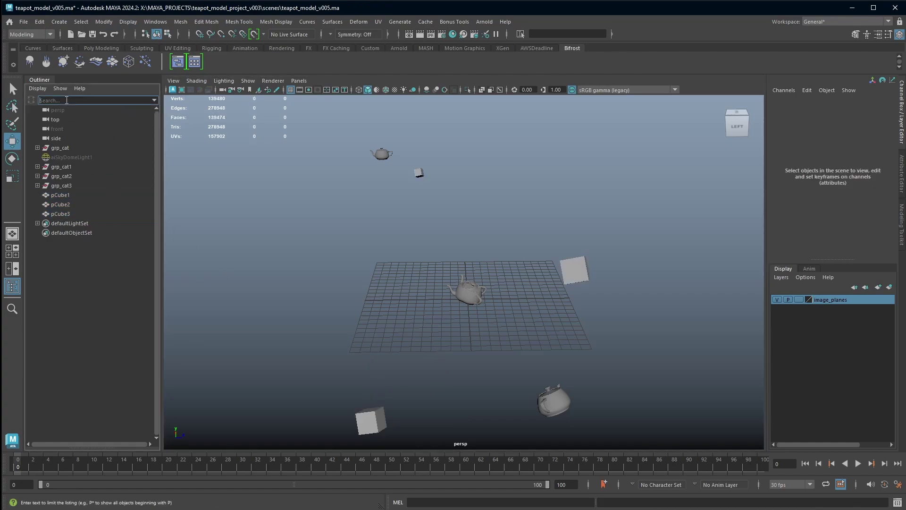
type("*Cube")
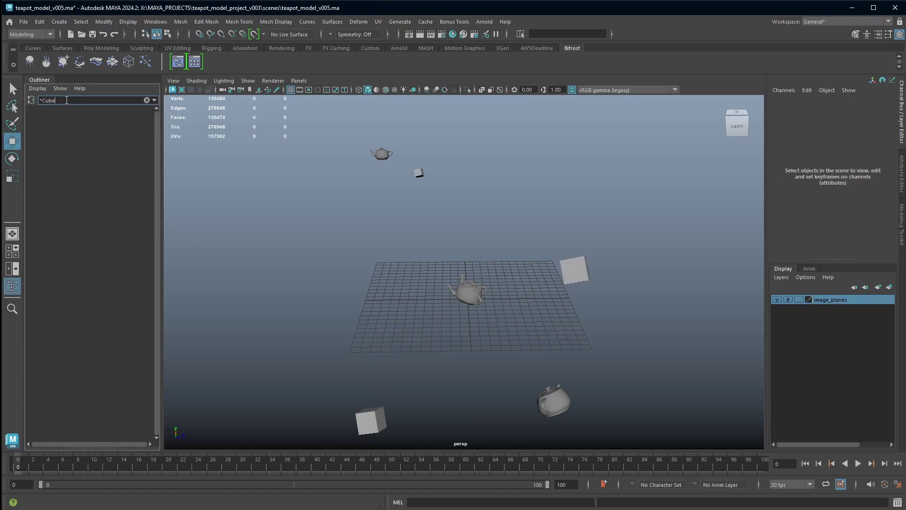